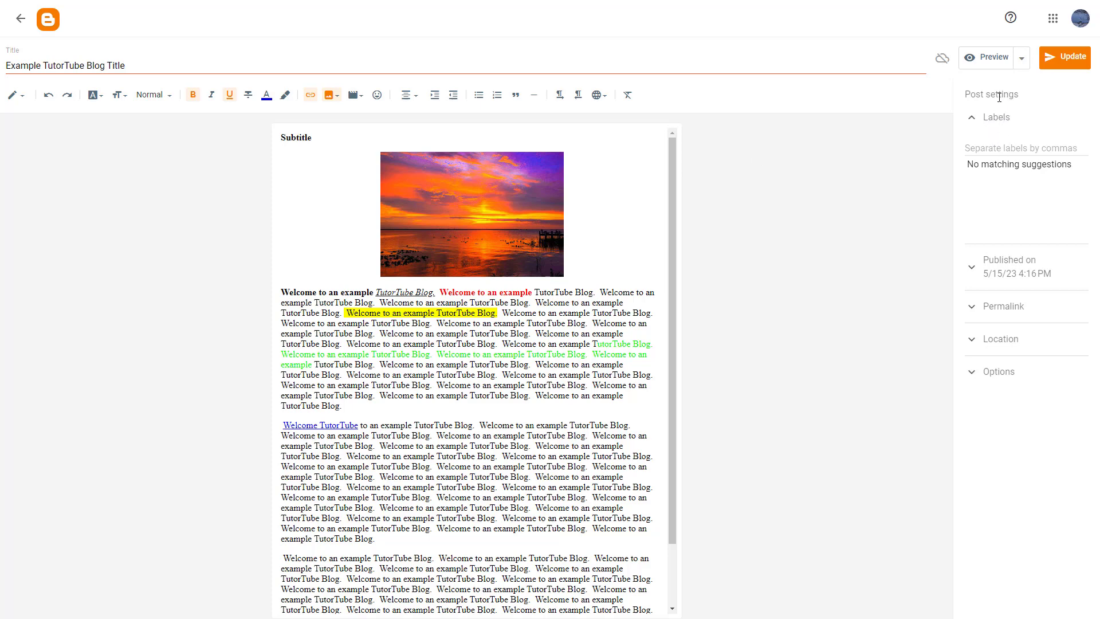
- Enter the labels sunset, scenery, tutortube, example post, tutorials, removing the stray letter after scenery
{"action": "left_click", "coordinate": [1000, 150]}
{"action": "type", "text": "sunset,"}
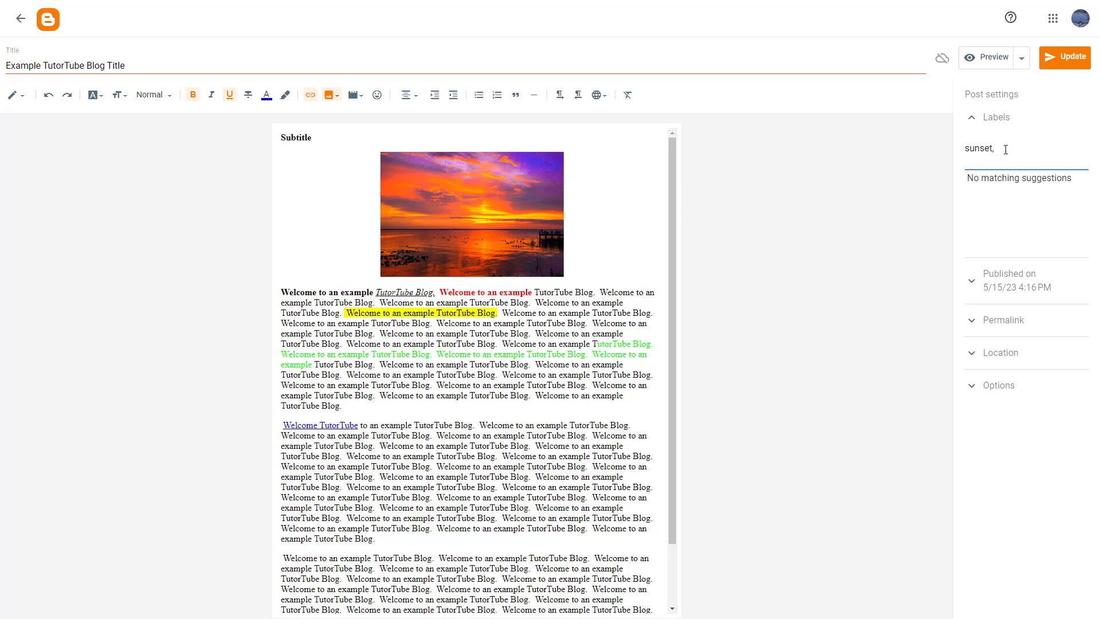
{"action": "type", "text": "scener"}
{"action": "type", "text": "ym"}
{"action": "key", "text": "BackSpace"}
{"action": "type", "text": ", "}
{"action": "type", "text": "tutortube, examp"}
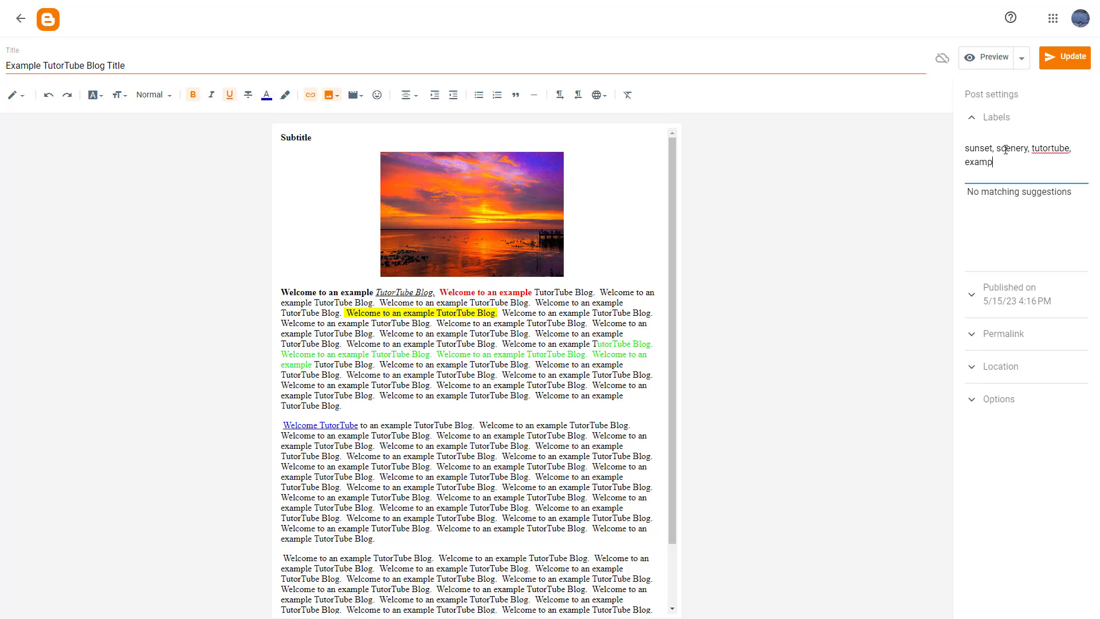
{"action": "type", "text": "l"}
{"action": "type", "text": "e post, tuto"}
{"action": "type", "text": "rials,"}
- Check the Labels summary by collapsing and reopening it, then leave the field so the post autosaves
{"action": "left_click", "coordinate": [942, 241]}
{"action": "left_click_drag", "start_coordinate": [432, 326], "coordinate": [471, 435]}
{"action": "left_click", "coordinate": [937, 279]}
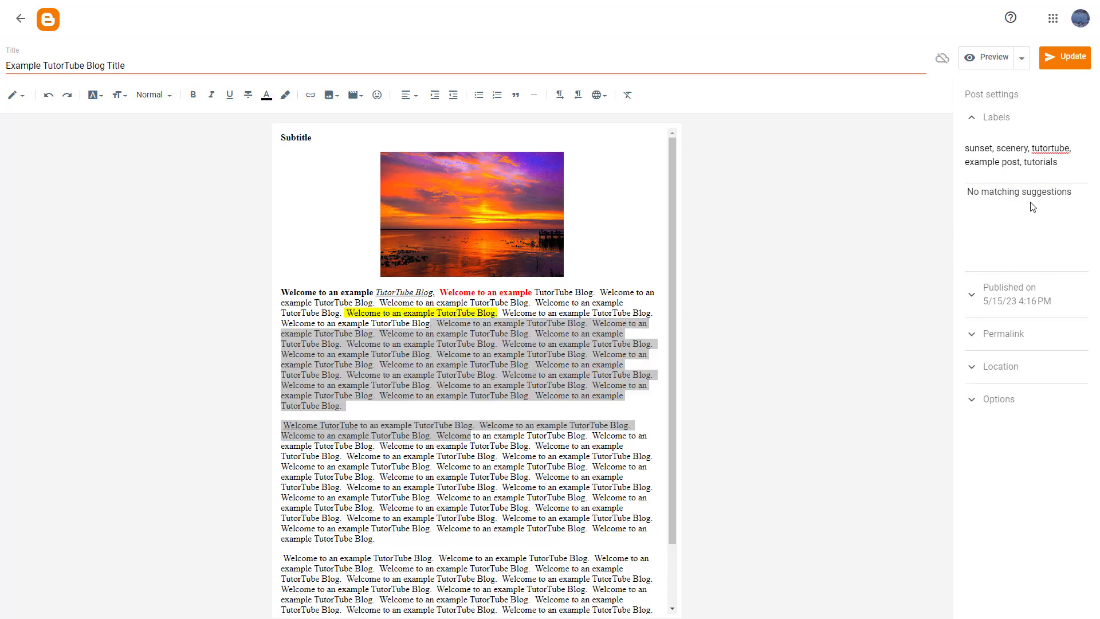
{"action": "left_click", "coordinate": [972, 125]}
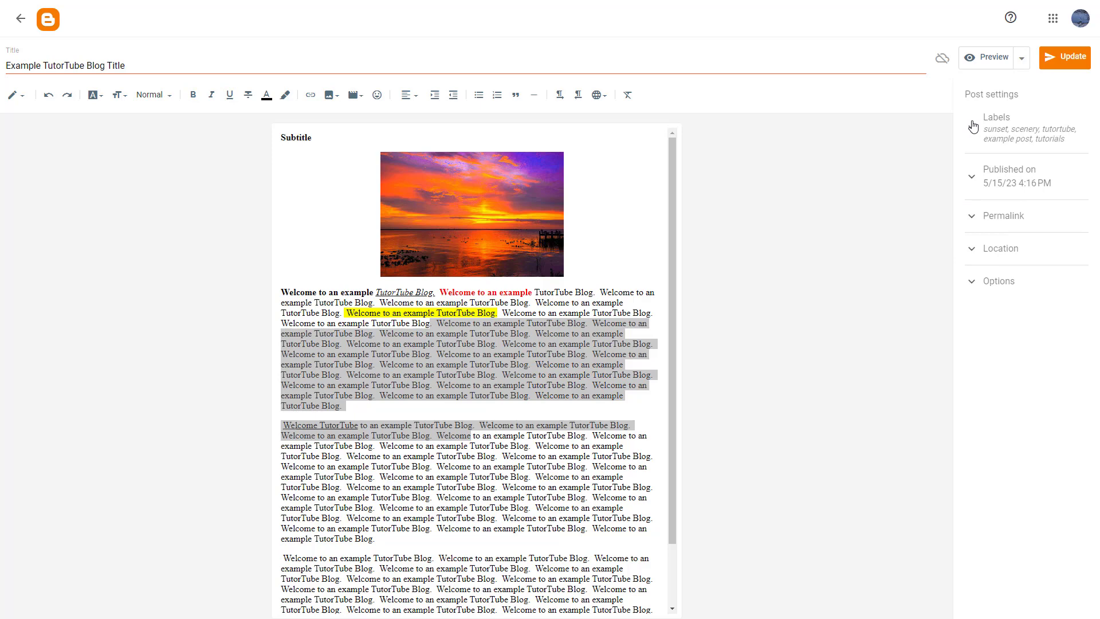
{"action": "left_click", "coordinate": [973, 127]}
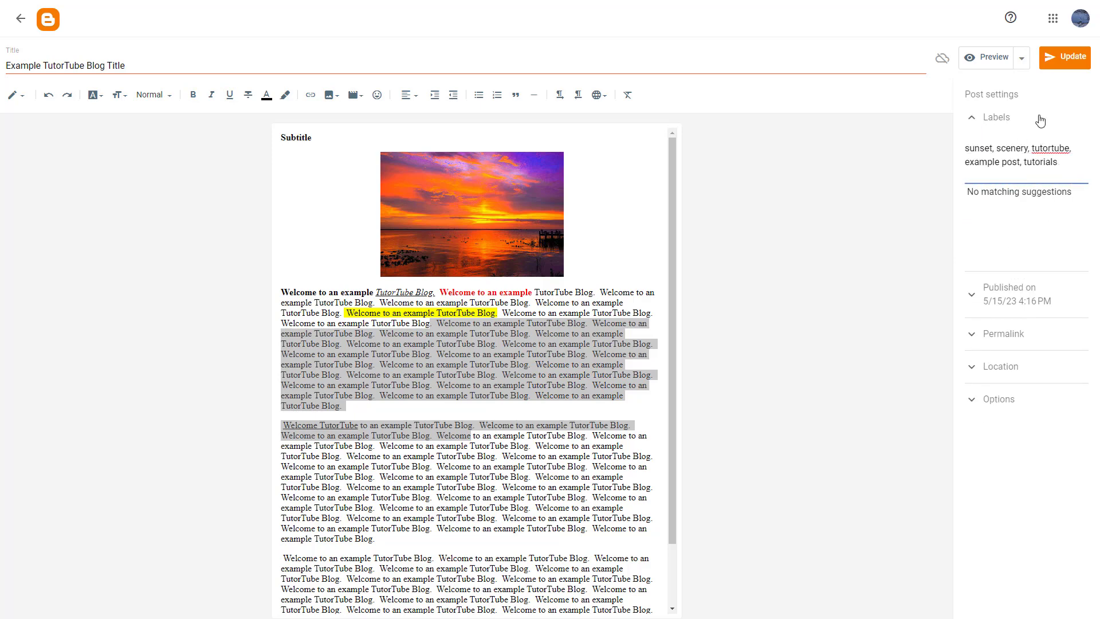
{"action": "left_click", "coordinate": [1059, 75]}
{"action": "left_click", "coordinate": [561, 396]}
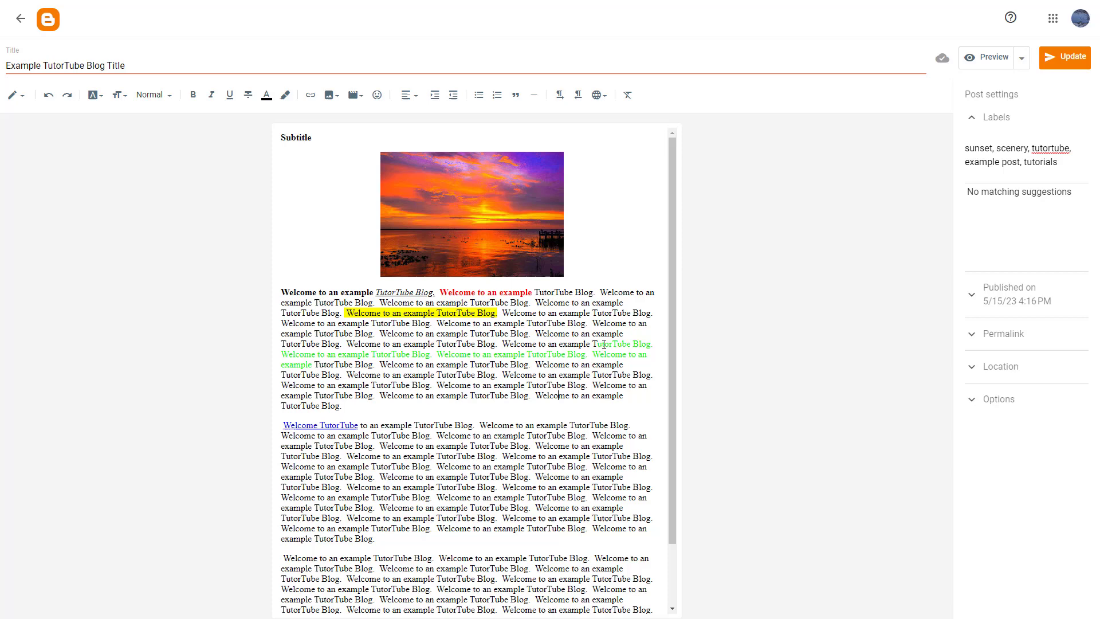